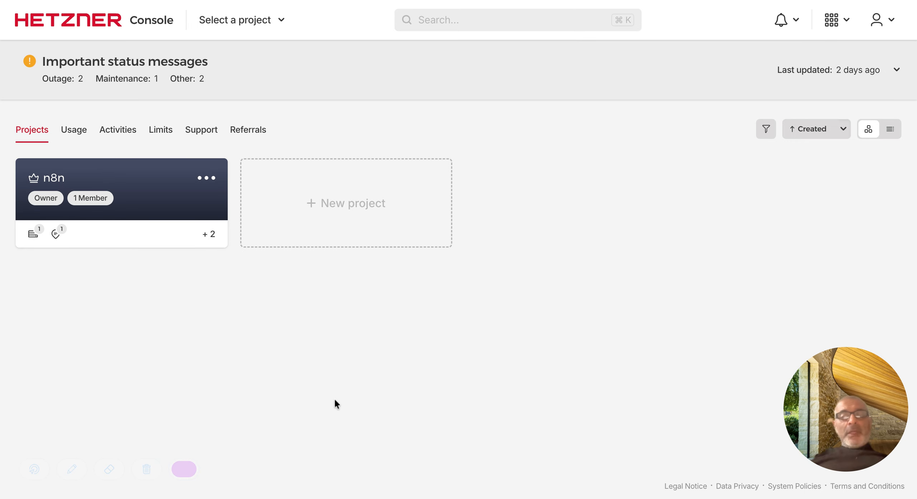
- Add a new project named Training
click(316, 199)
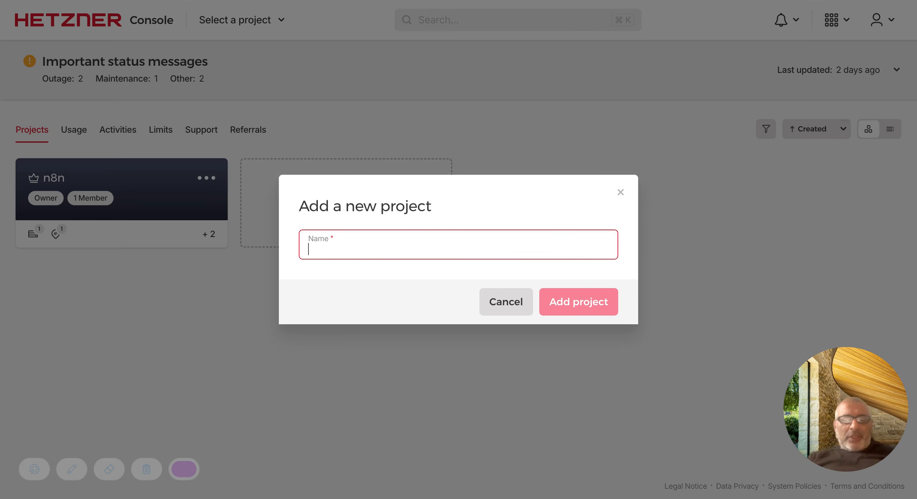
text(Training)
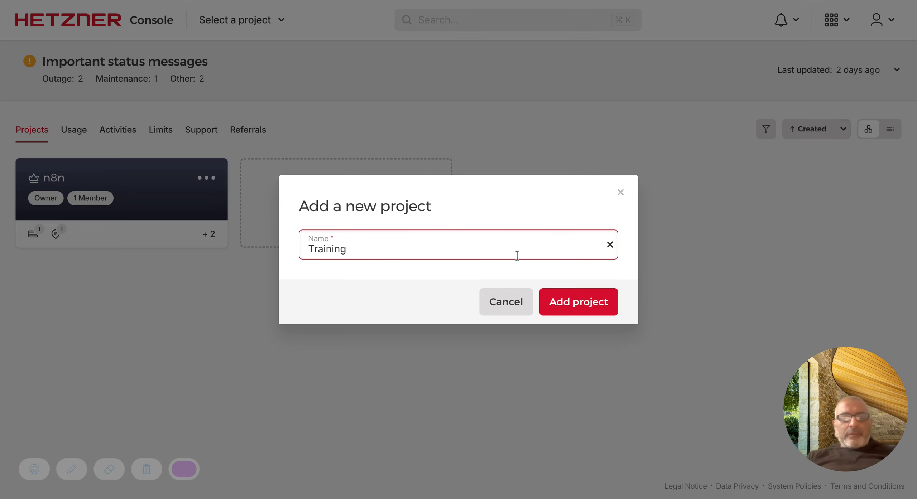
click(568, 312)
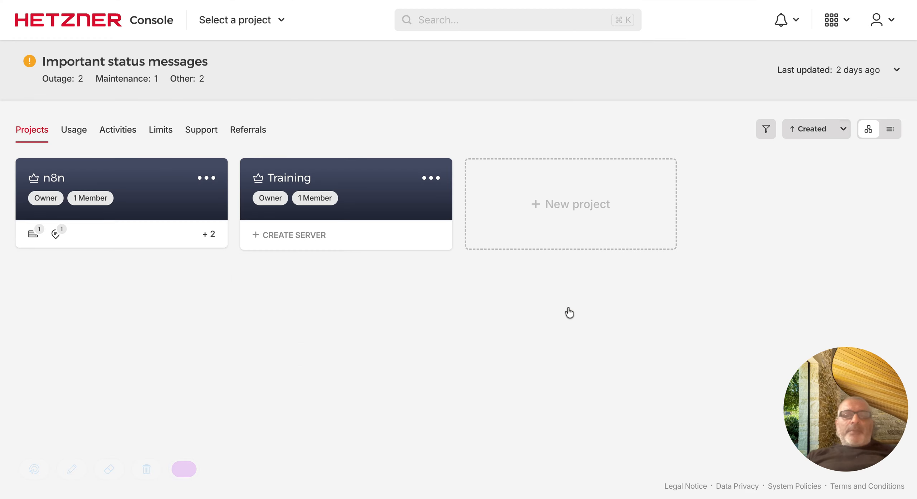
- Open the Training project and start creating a new server resource in it
click(403, 200)
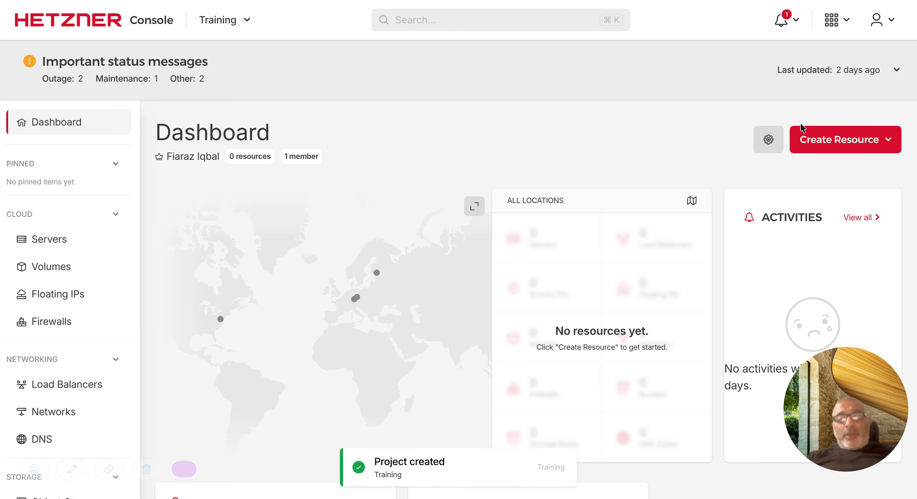
click(892, 143)
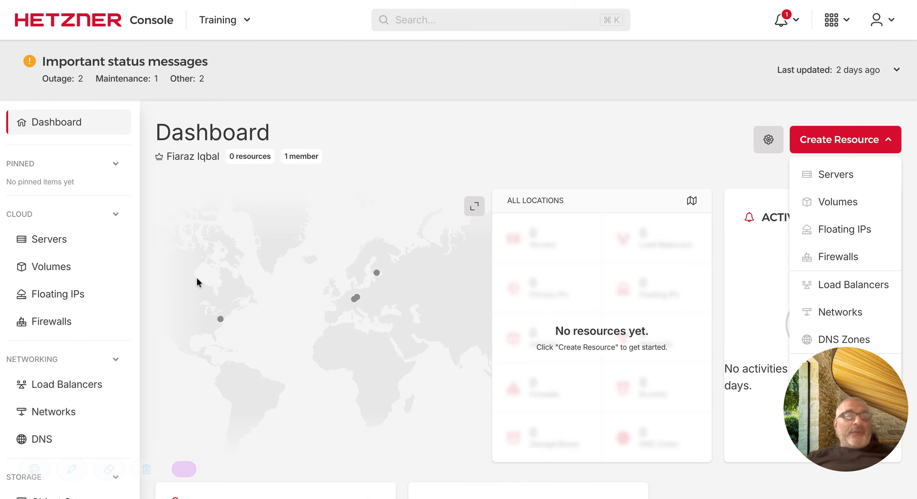
click(830, 179)
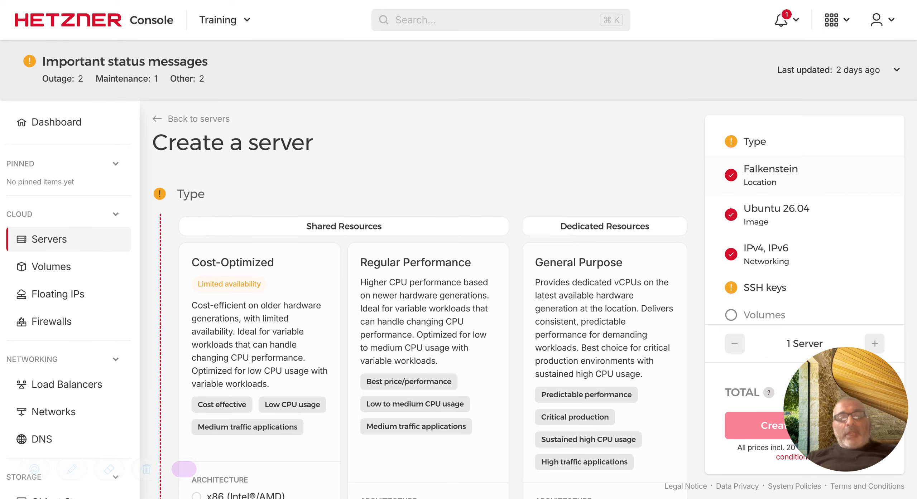
- Choose the Cost-Optimized shared-resources type for the server and look over its plans and the available locations
scroll(394, 244, down, 3)
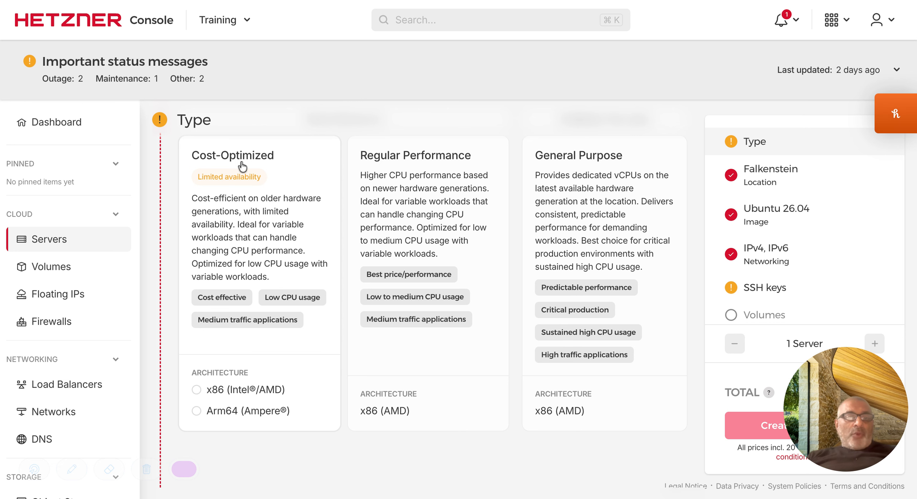
click(236, 300)
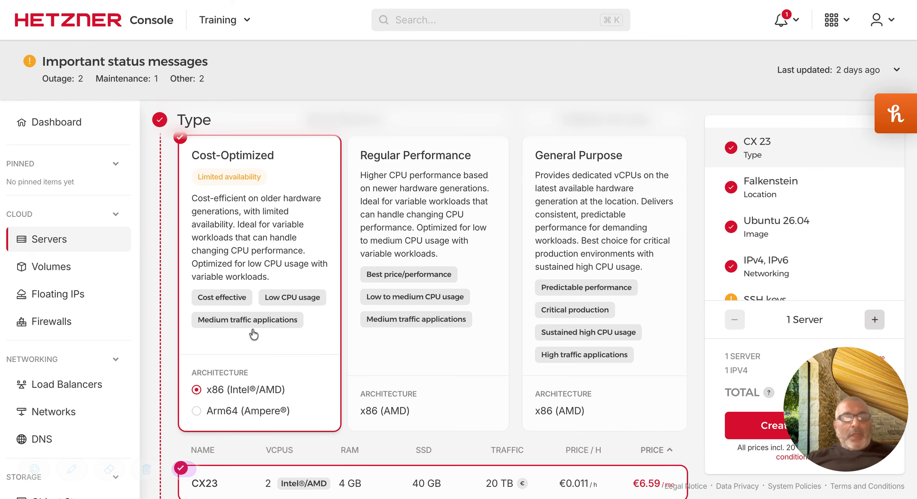
scroll(253, 334, down, 7)
scroll(253, 334, down, 2)
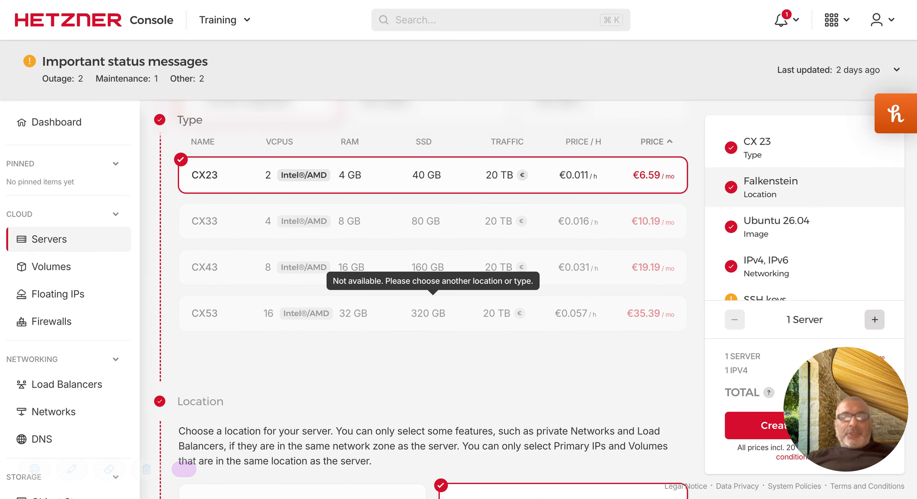
scroll(421, 315, down, 4)
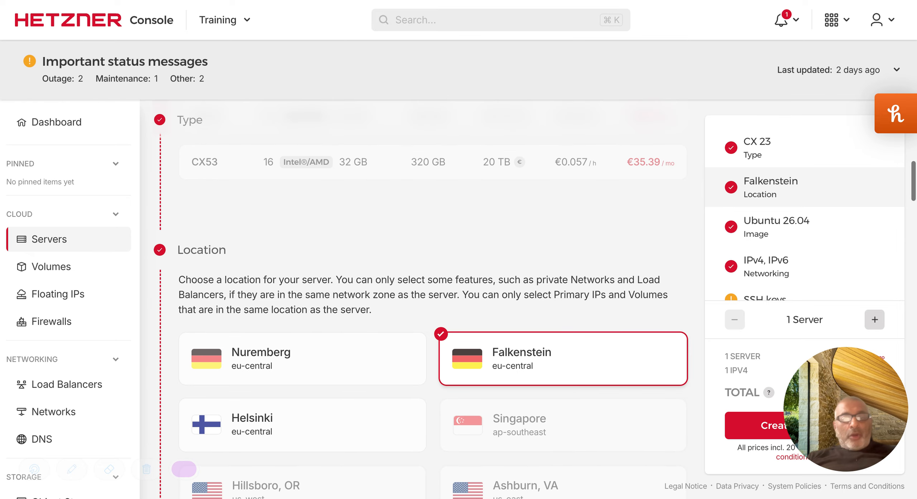
- Check the Arm64 (Ampere) plans of the Cost-Optimized type, and switch the architecture back to x86 (Intel/AMD)
scroll(641, 302, up, 8)
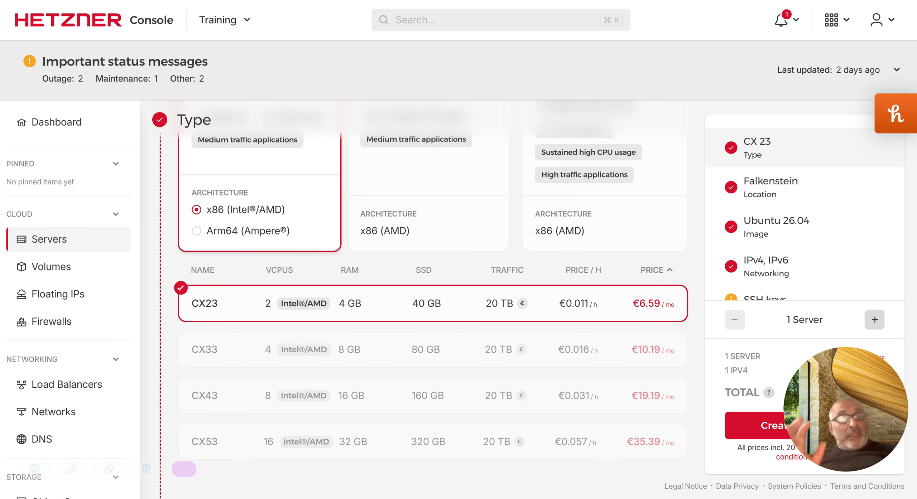
click(275, 238)
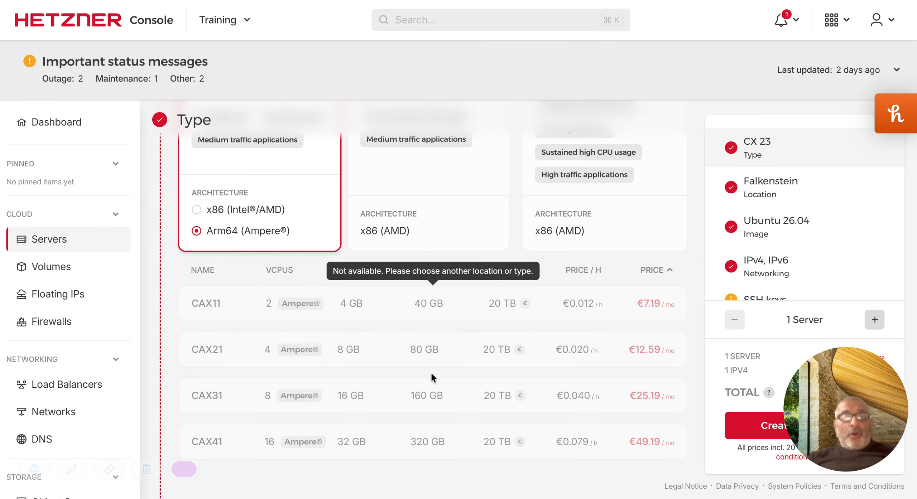
scroll(431, 372, down, 10)
scroll(430, 372, up, 10)
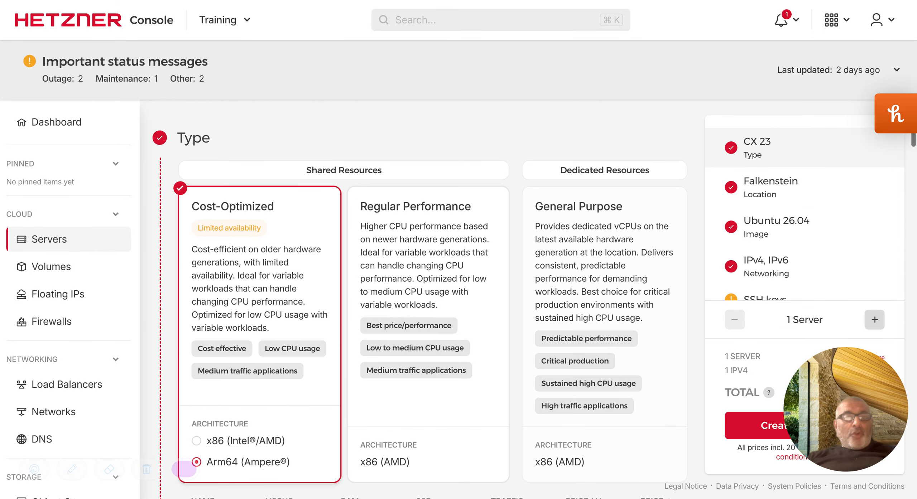
scroll(273, 316, down, 4)
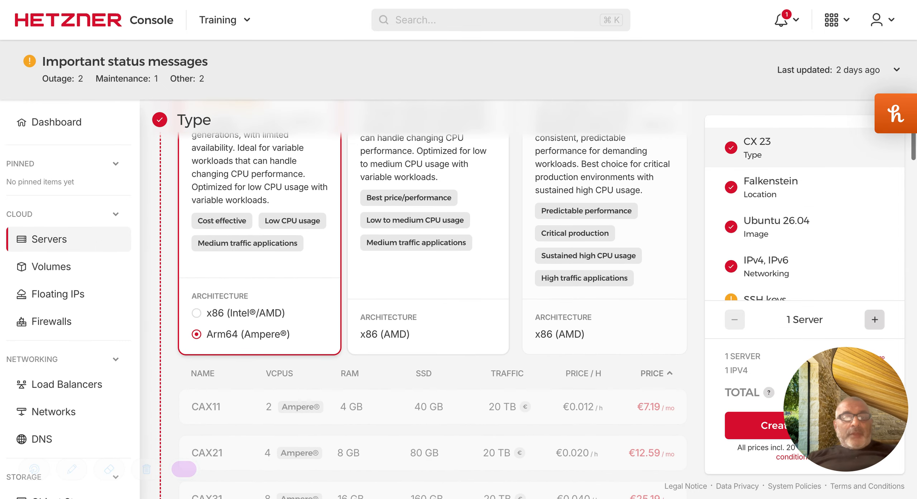
click(273, 313)
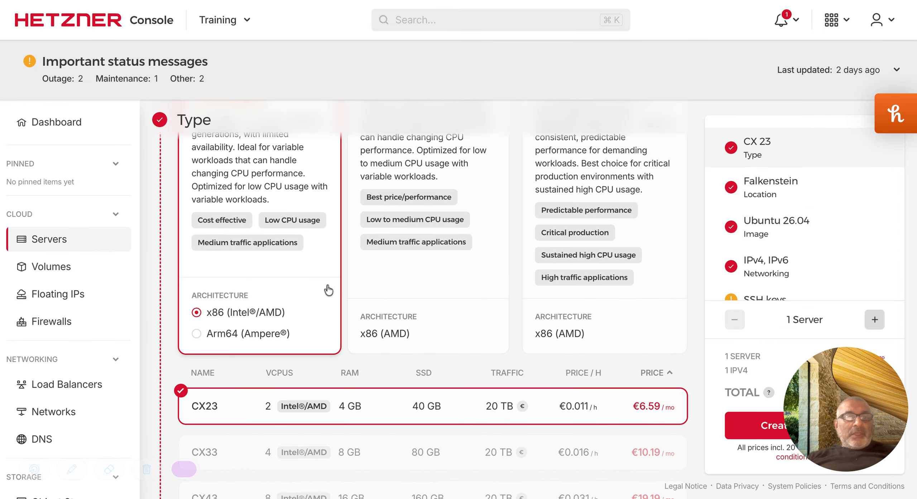
- Set the server's location to Helsinki, eu-central
scroll(328, 290, down, 10)
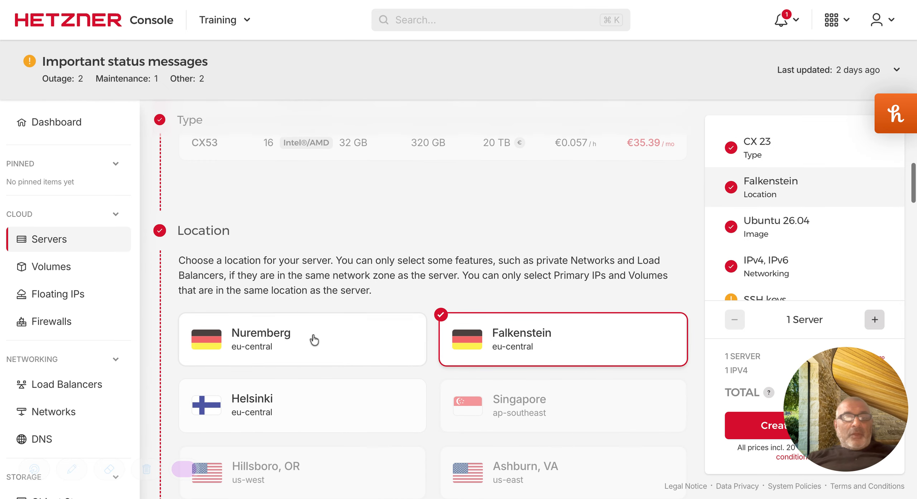
scroll(314, 340, down, 3)
click(365, 287)
scroll(365, 288, up, 2)
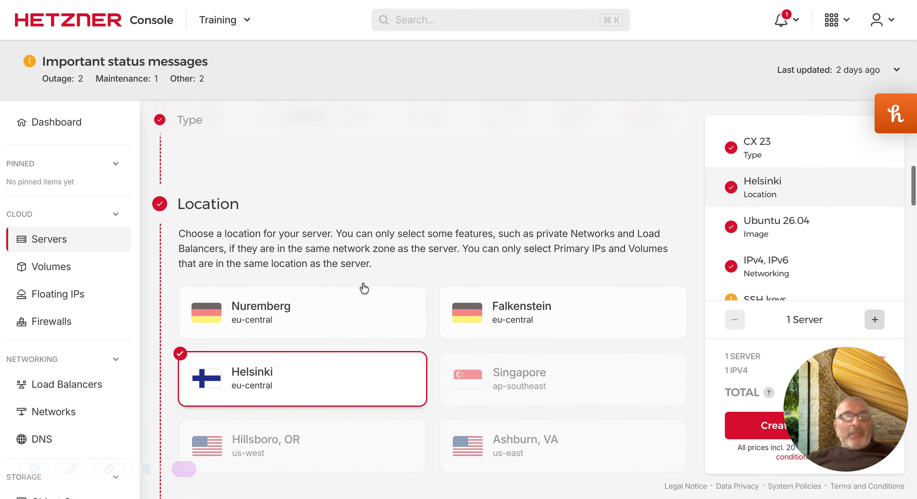
- Compare the x86 and Arm64 plans offered for Helsinki, and return the architecture to x86 (Intel/AMD)
scroll(365, 289, up, 8)
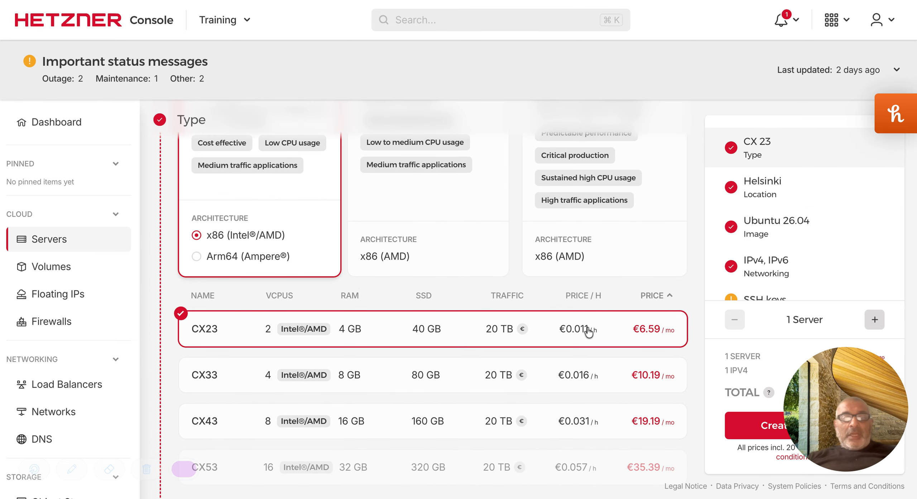
click(278, 258)
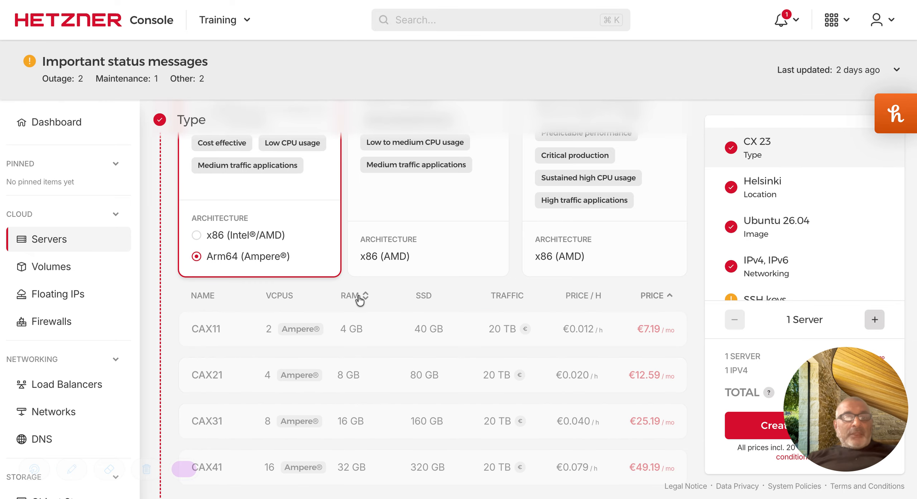
click(272, 236)
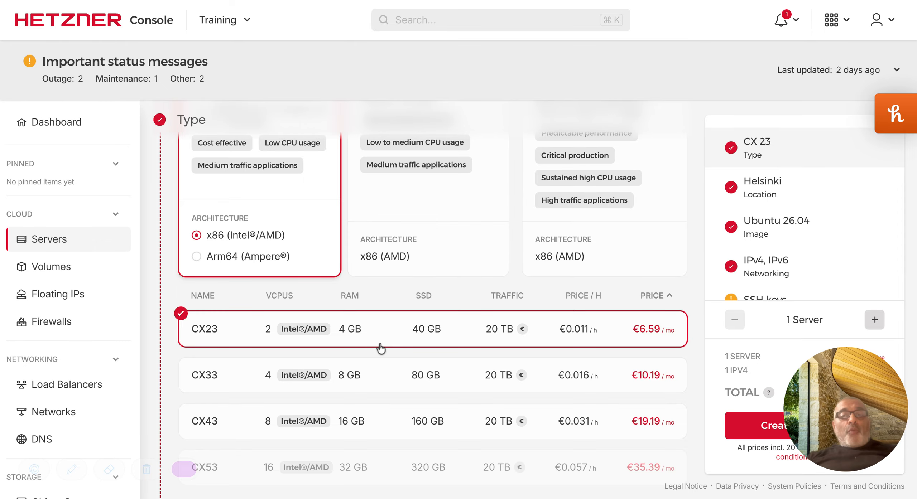
- Review the x86 plans, the Helsinki location and the operating system images offered for the server
scroll(423, 286, down, 1)
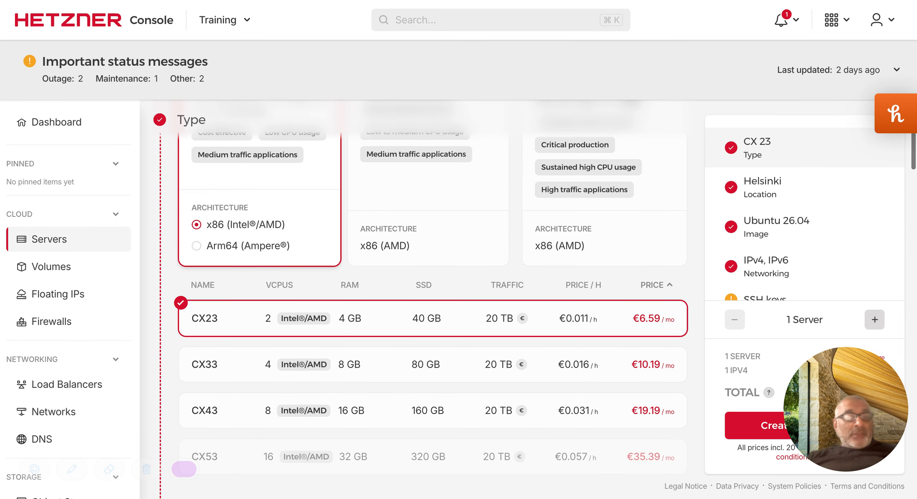
scroll(423, 287, down, 1)
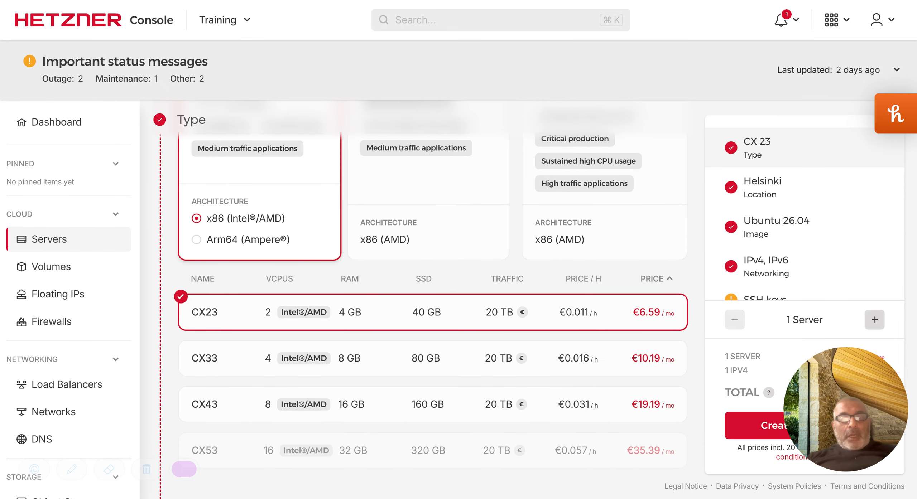
scroll(183, 469, down, 2)
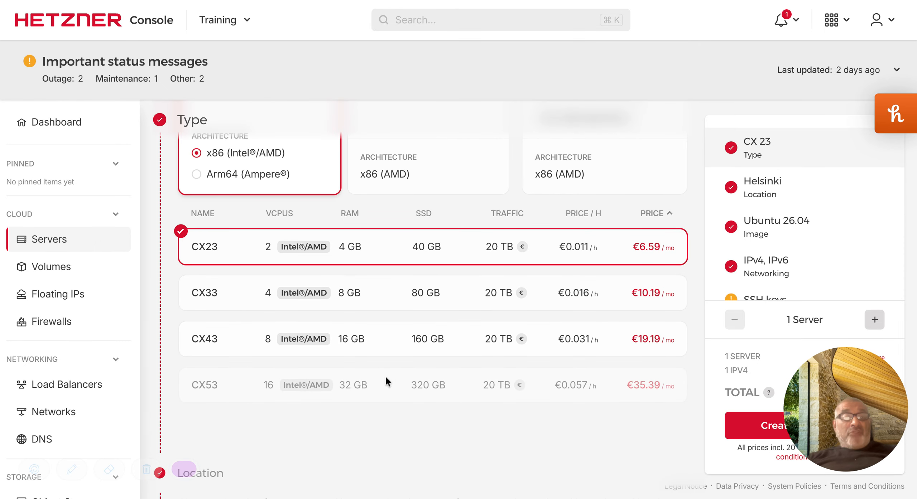
scroll(385, 376, down, 10)
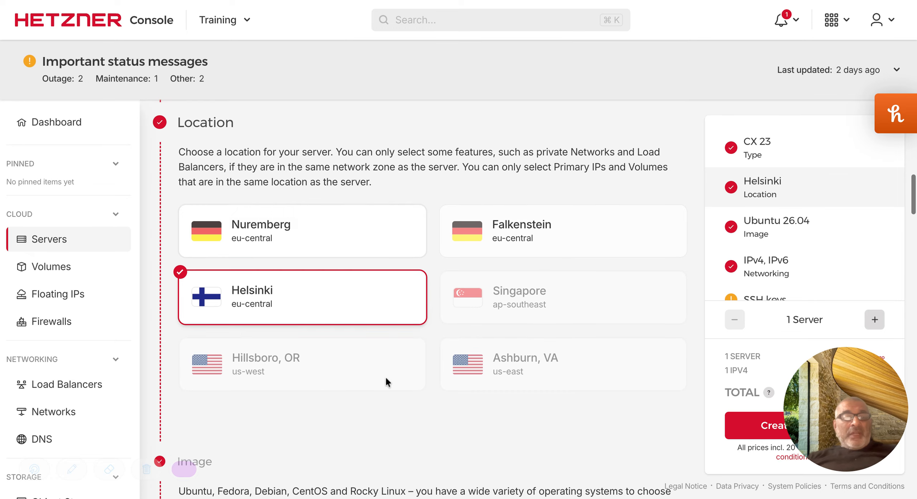
scroll(363, 407, down, 1)
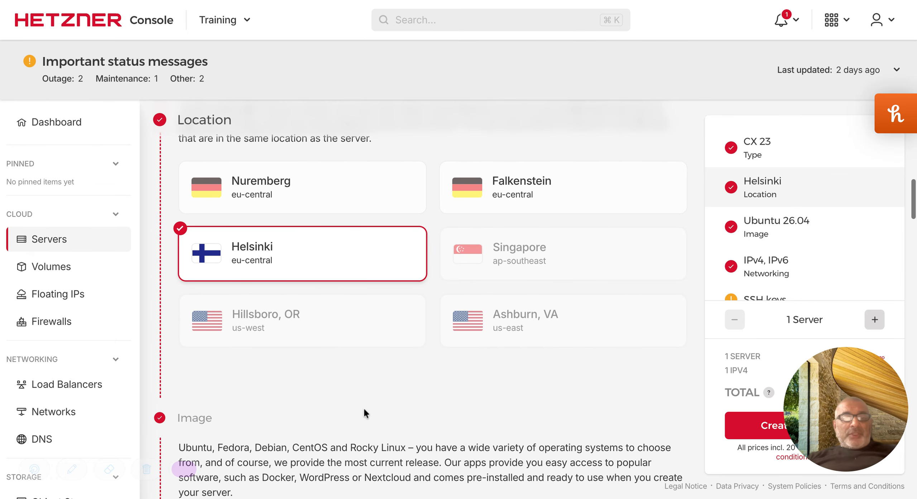
scroll(344, 363, down, 5)
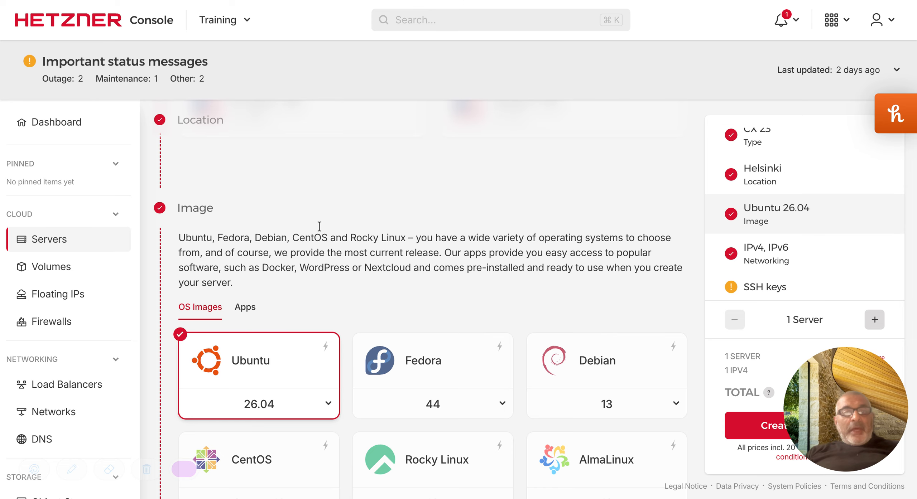
scroll(318, 225, down, 3)
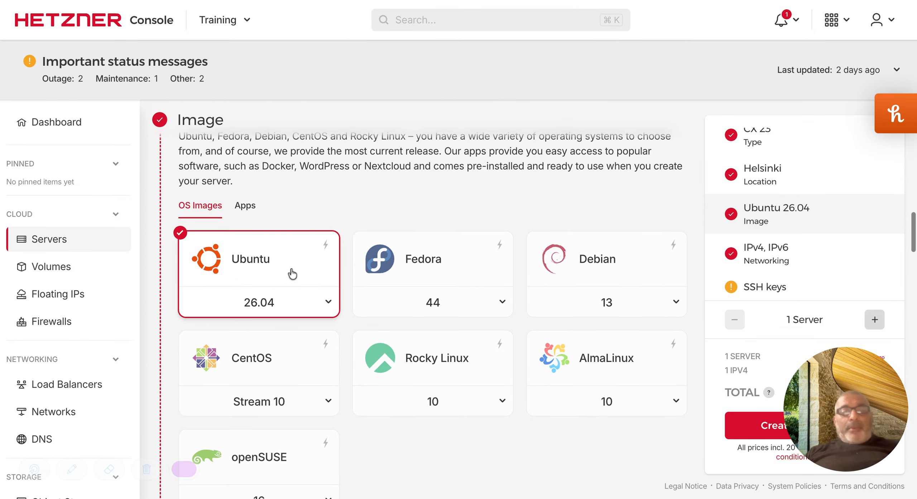
scroll(292, 274, down, 10)
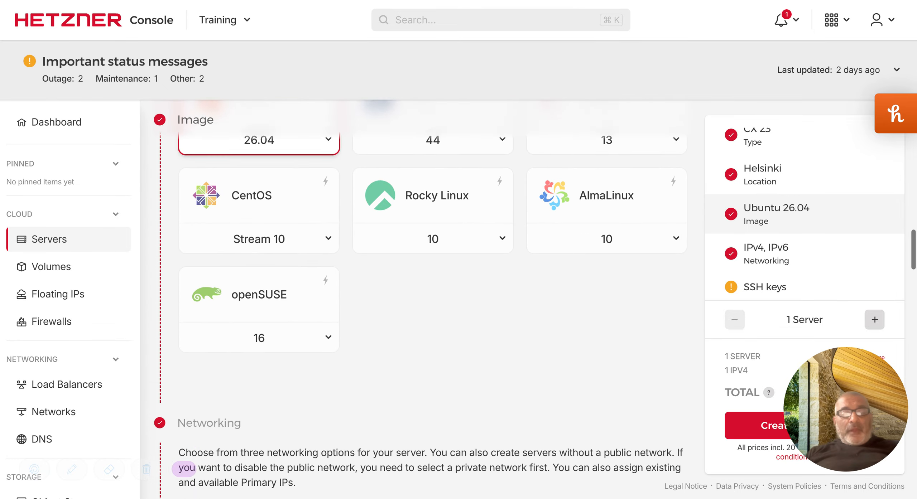
- Review the server's networking, SSH keys, volumes, firewalls, placement groups, labels, cloud config and name settings
scroll(282, 222, down, 3)
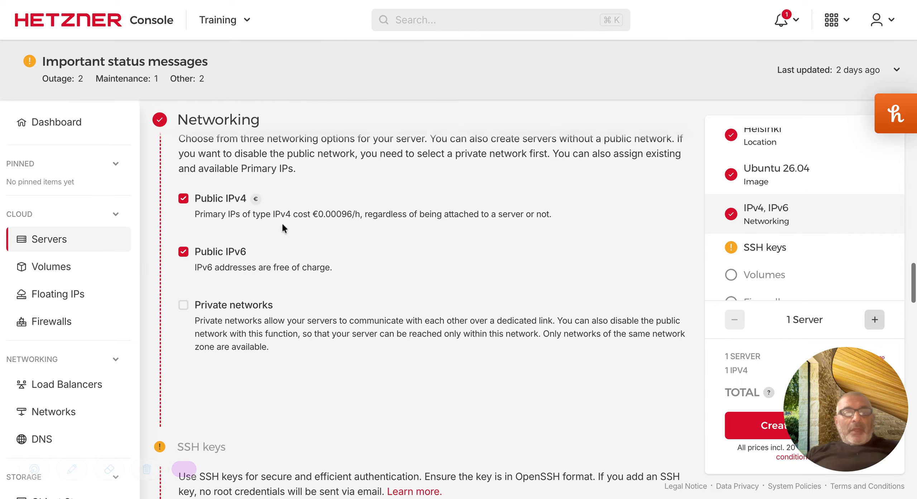
scroll(280, 367, down, 4)
scroll(280, 367, down, 4)
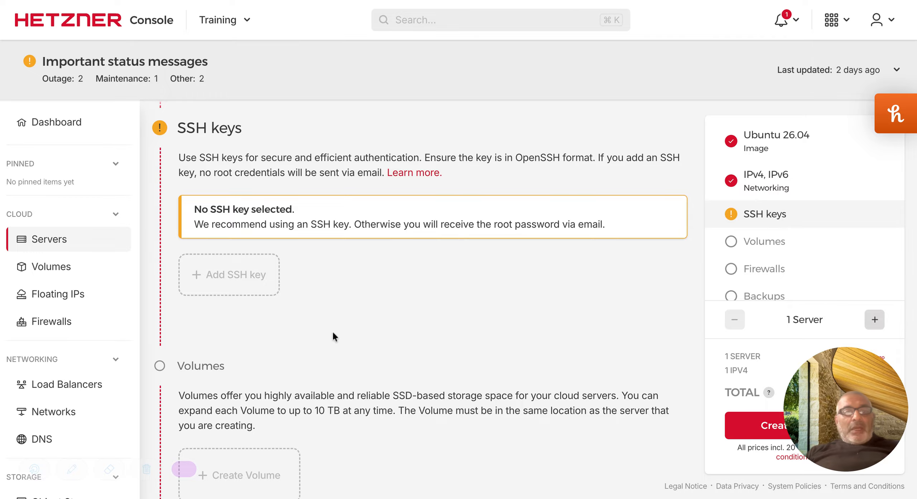
scroll(333, 333, up, 1)
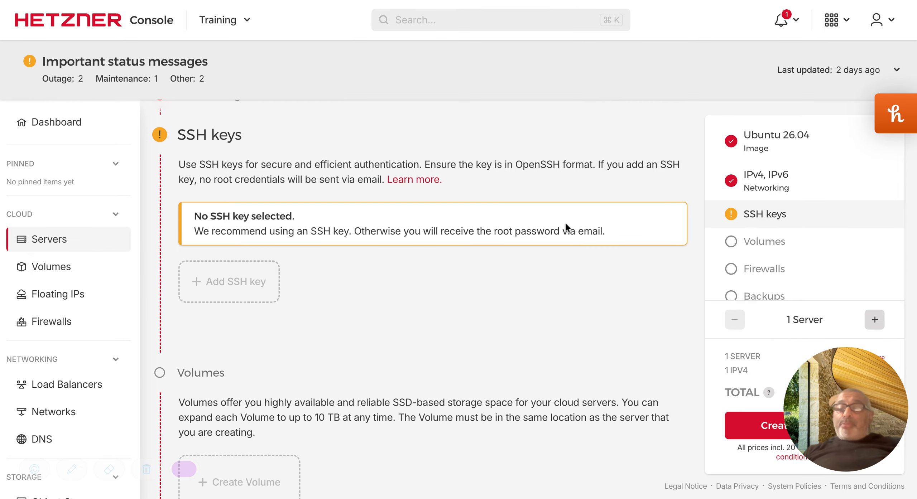
scroll(498, 287, down, 7)
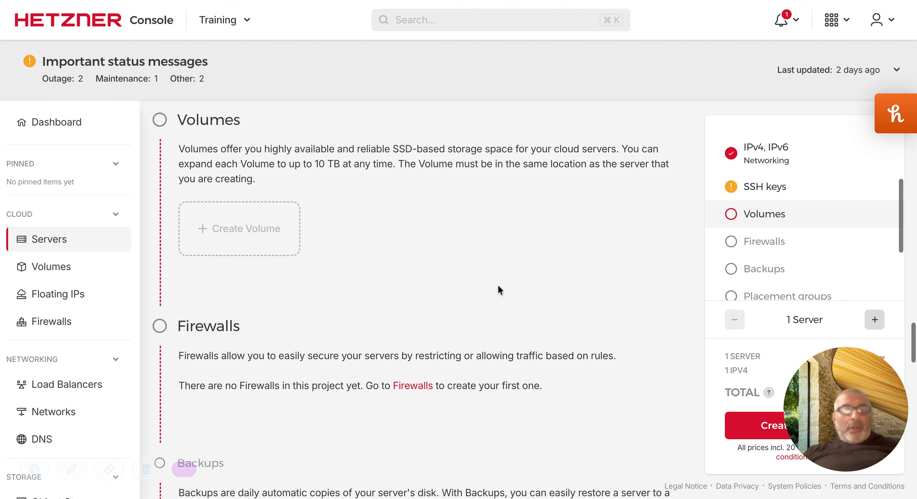
scroll(336, 204, up, 1)
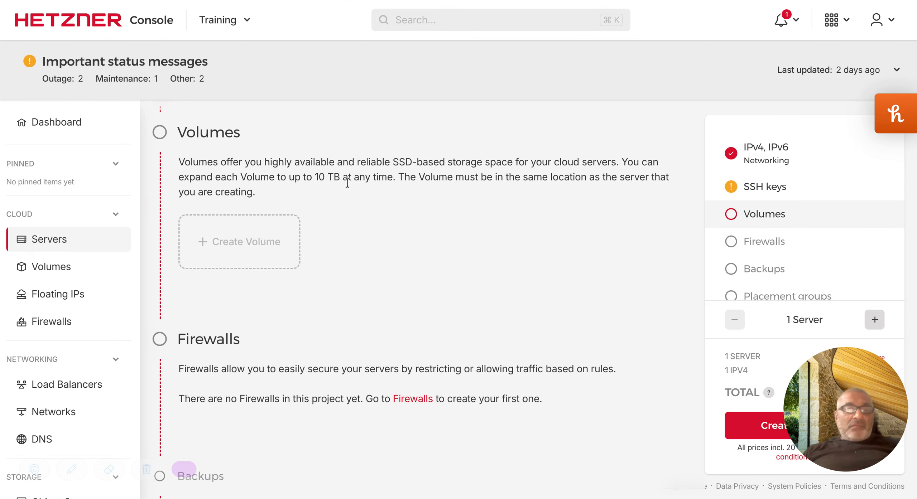
scroll(348, 182, down, 15)
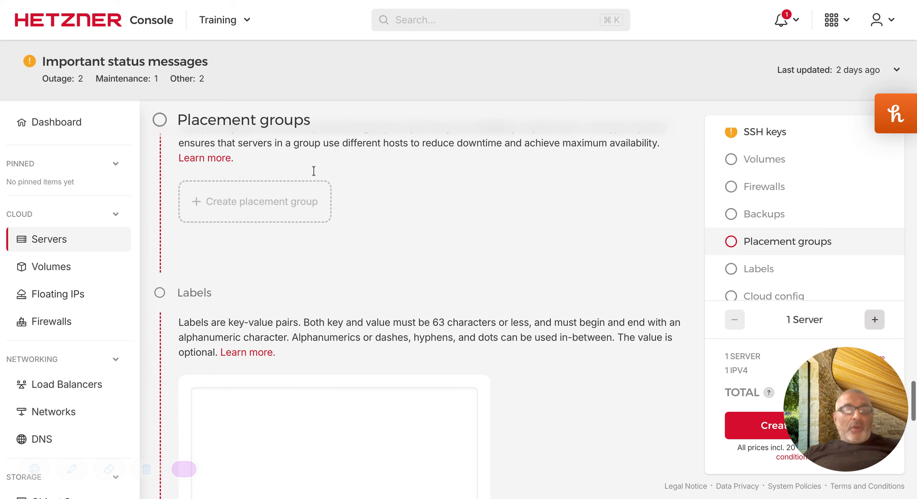
scroll(313, 171, down, 12)
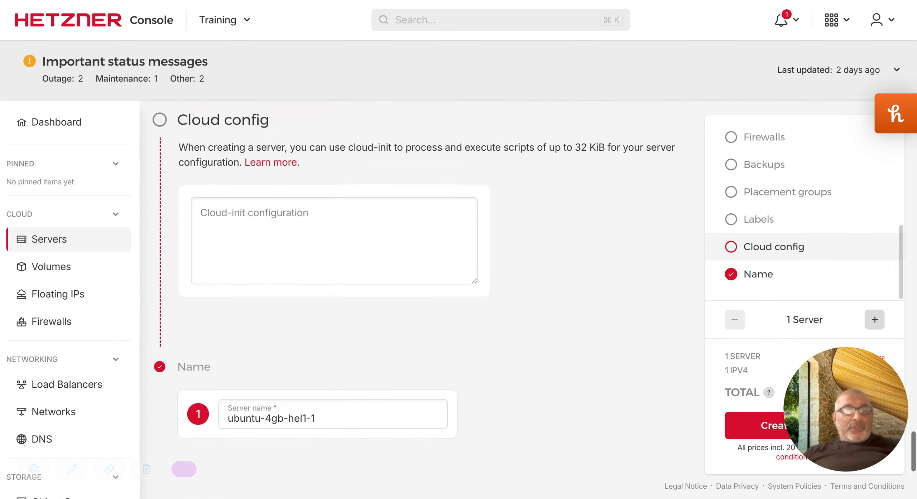
- Create and buy one Ubuntu 26.04 server with the default name and no SSH key, and check its public IP in the server list
scroll(294, 249, down, 3)
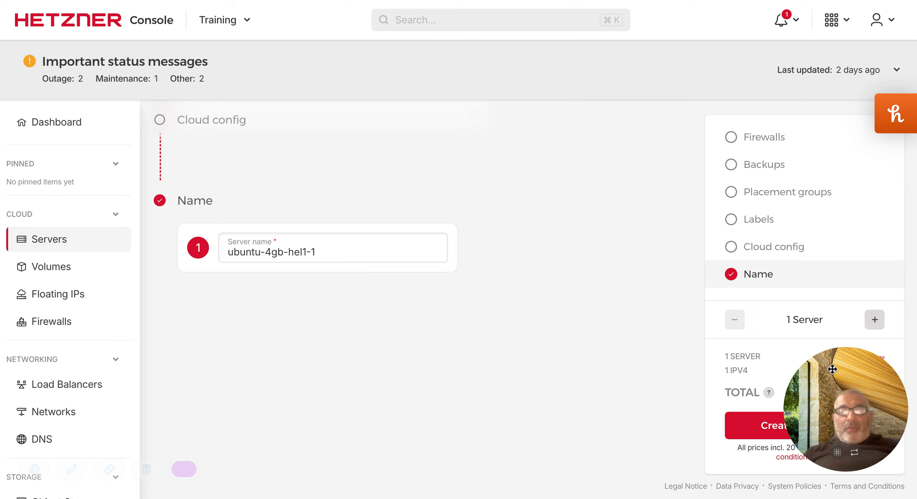
drag(832, 370, 839, 236)
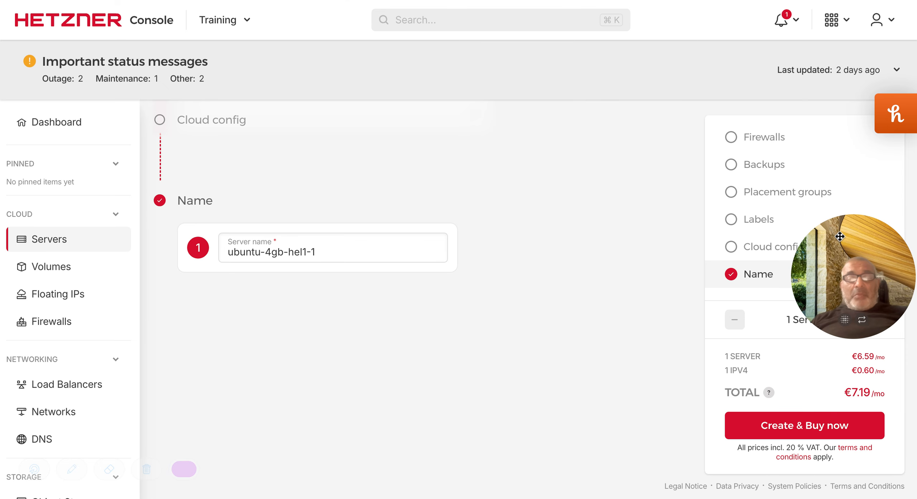
scroll(534, 240, up, 6)
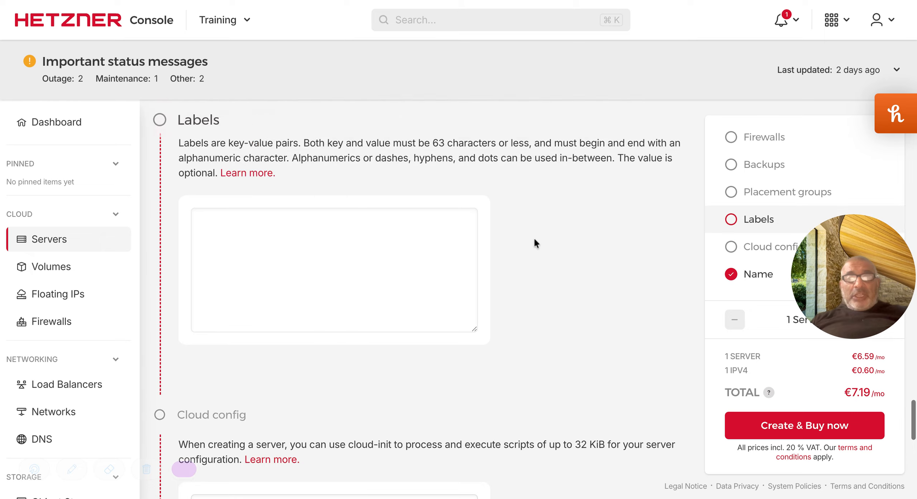
scroll(534, 240, up, 15)
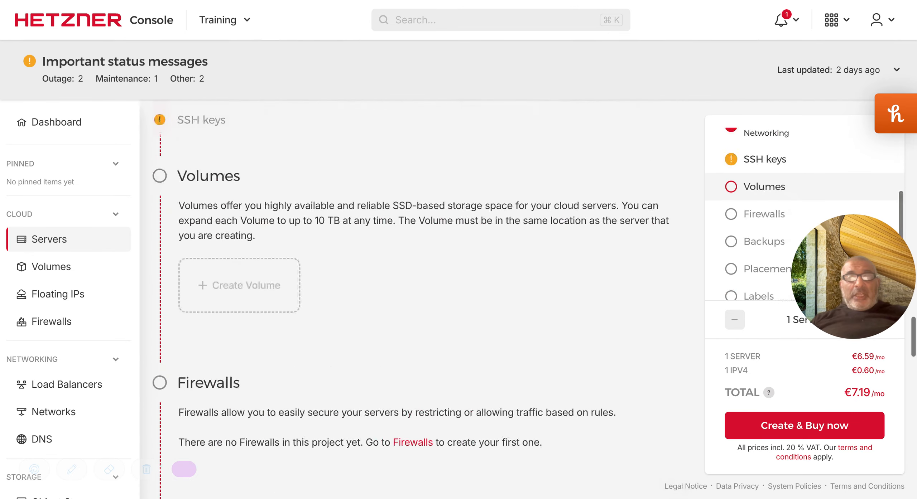
scroll(691, 361, up, 8)
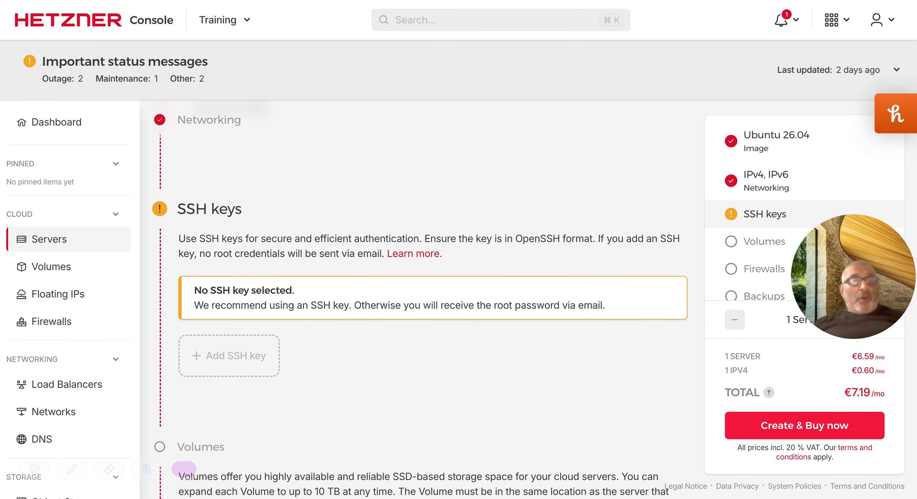
click(805, 426)
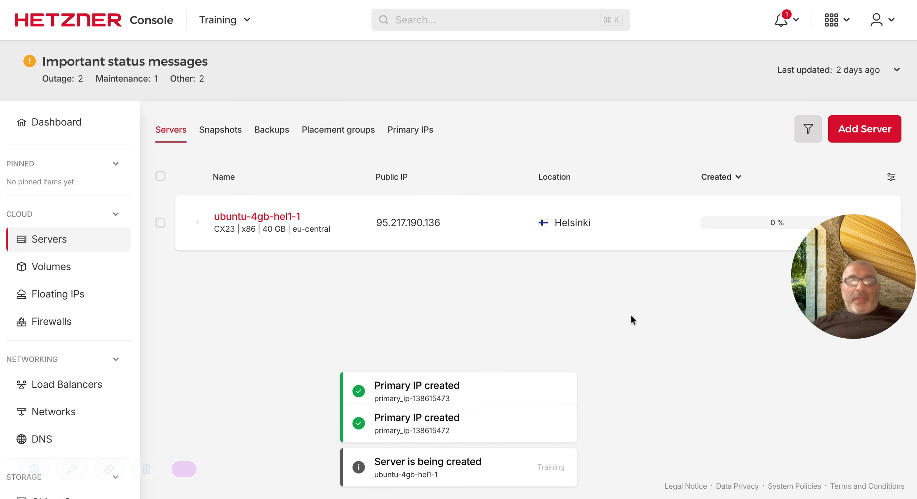
mouse_move(428, 227)
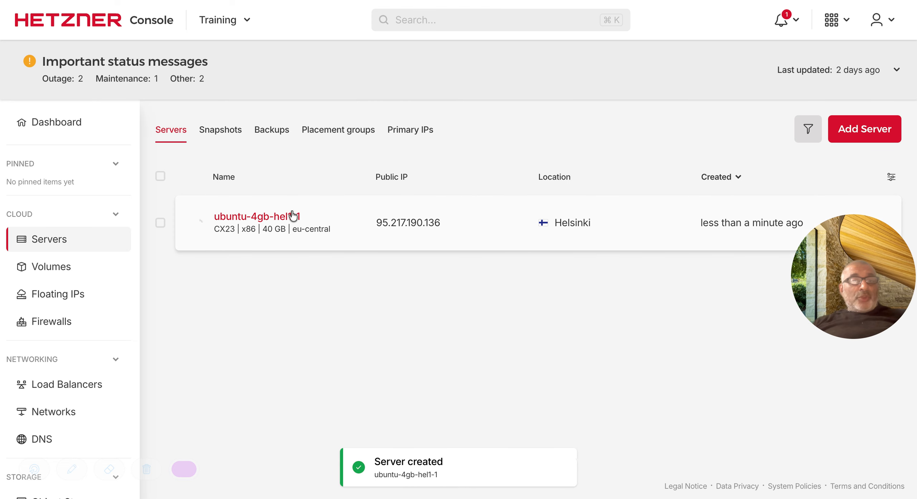
mouse_move(412, 226)
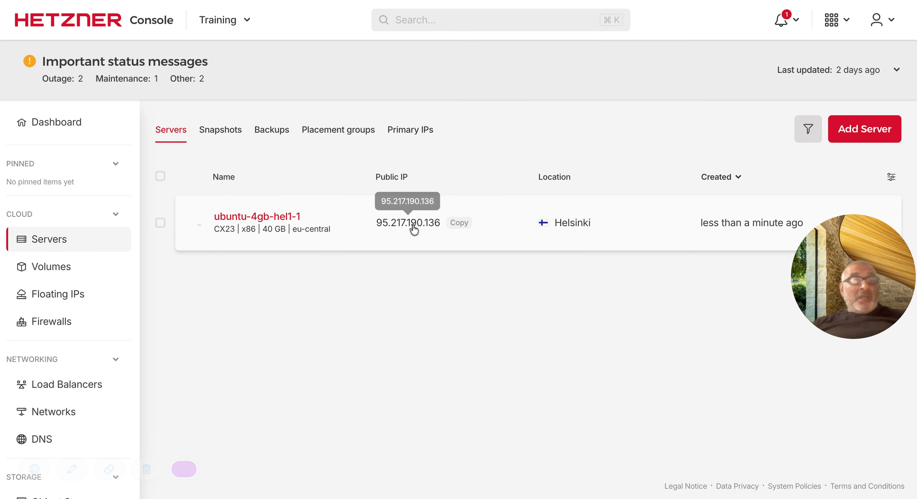